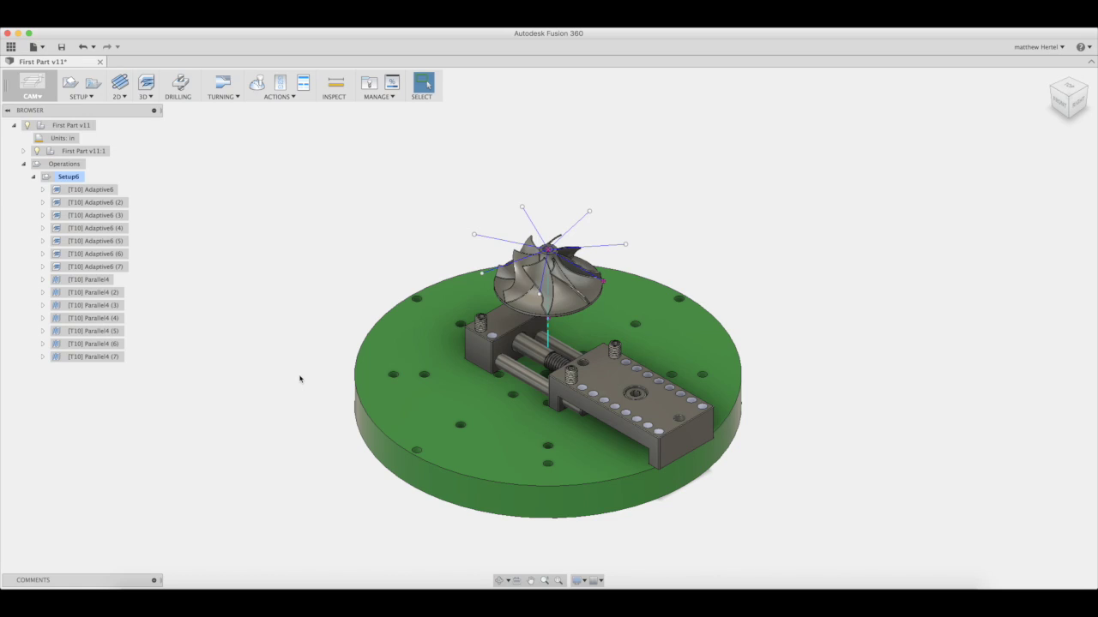
- Open the [T10] Adaptive6 operation for editing and review its Passes settings
right_click(111, 189)
click(122, 197)
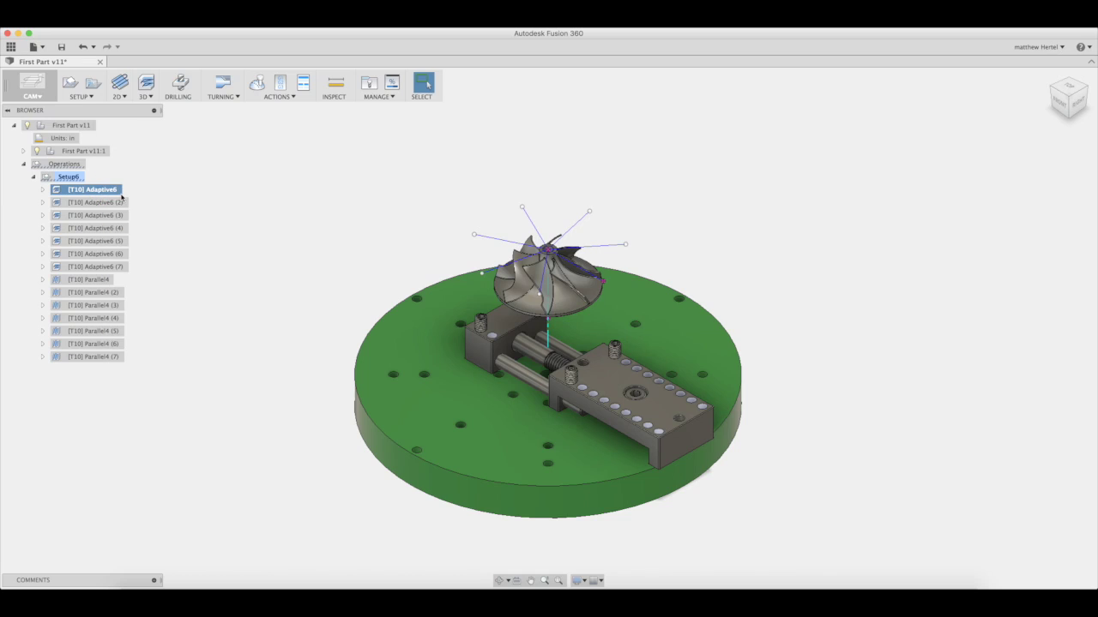
click(955, 200)
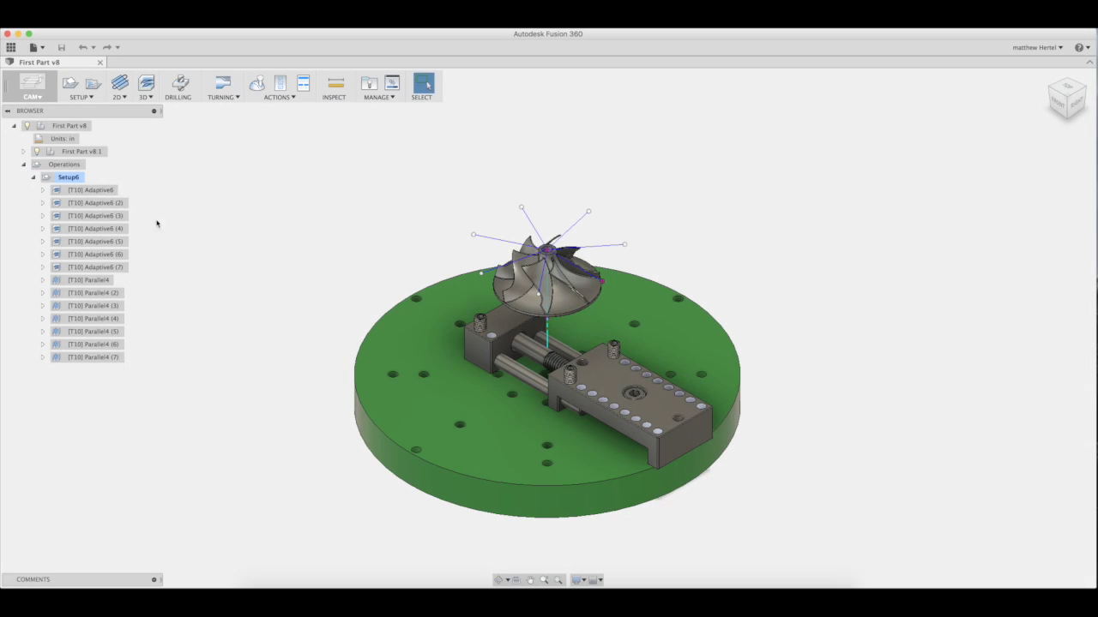
- Post-process Adaptive6 to the BEAGLEBONE drive as Impeller Adaptive 1.ngc, replacing the existing file
click(102, 191)
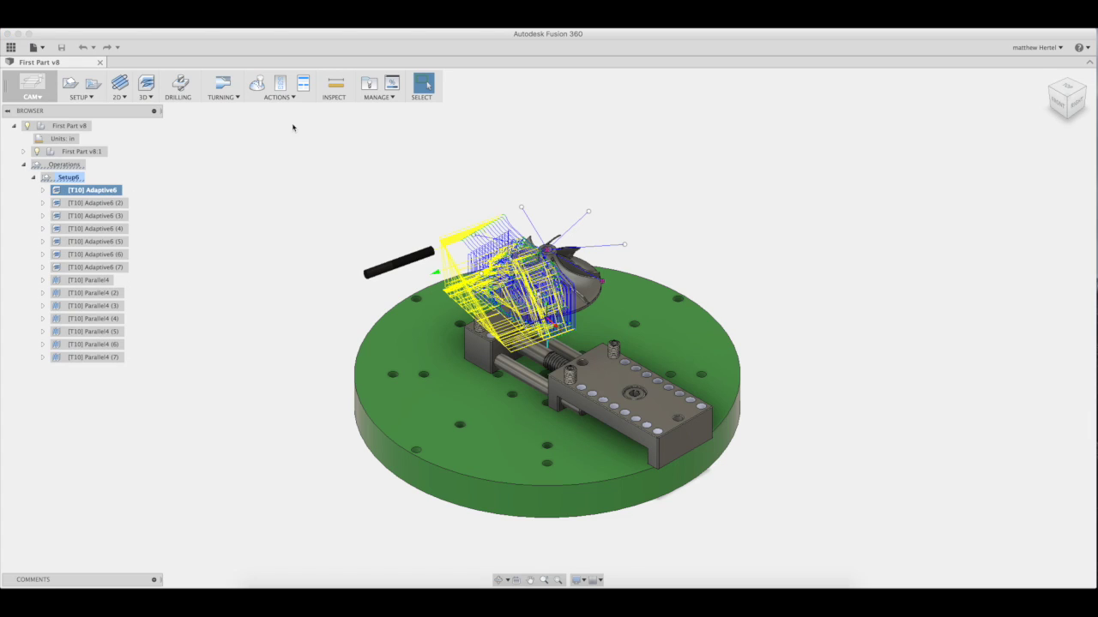
click(280, 83)
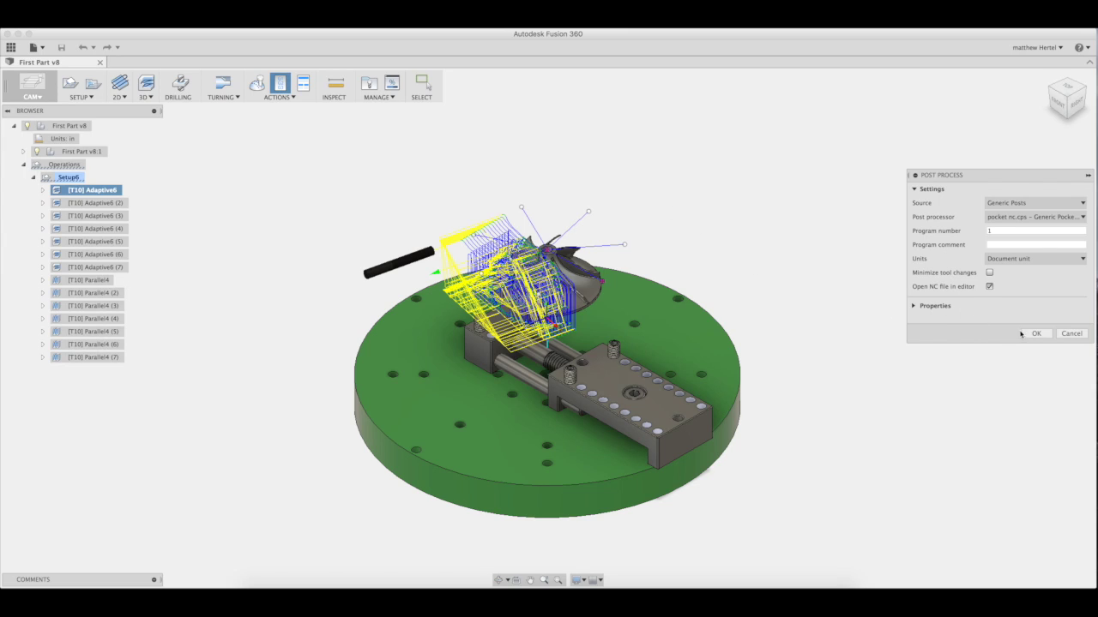
click(1031, 334)
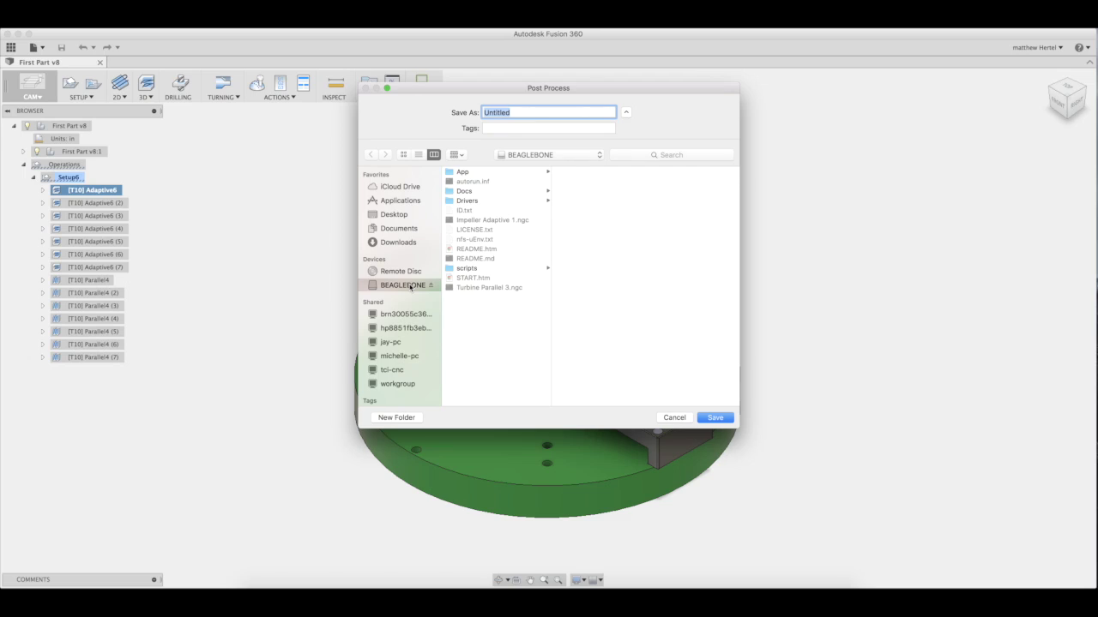
click(517, 225)
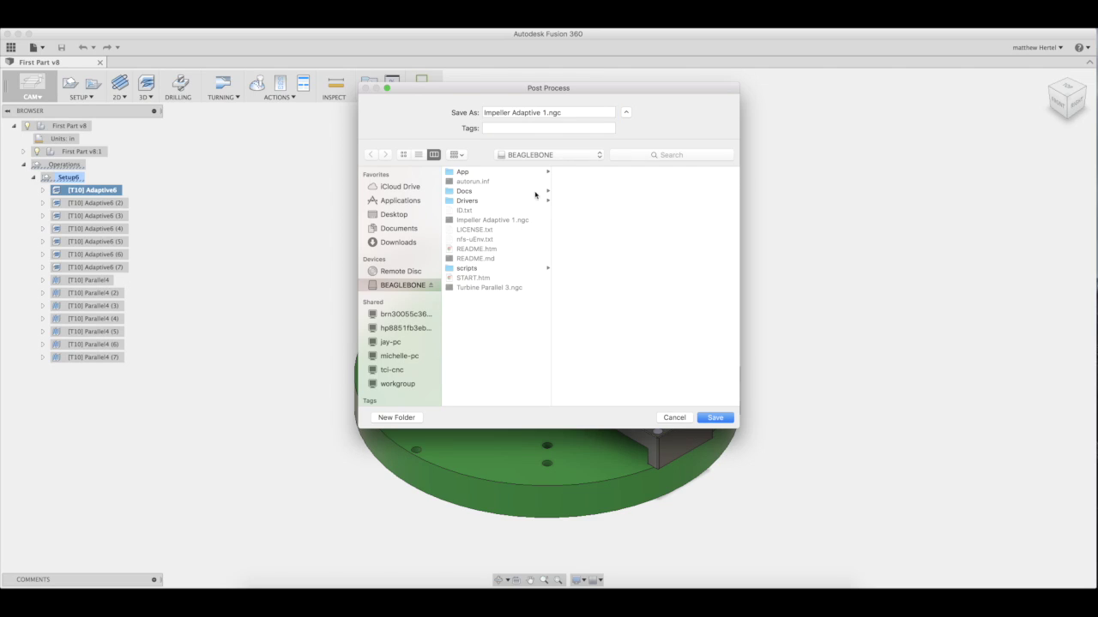
click(543, 112)
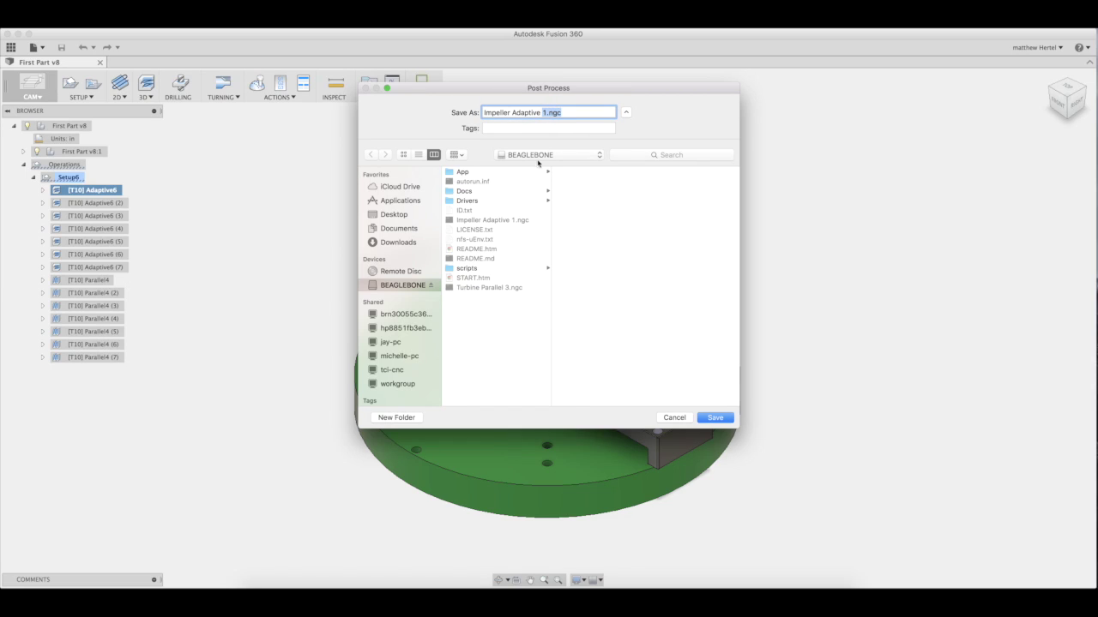
click(710, 419)
click(634, 160)
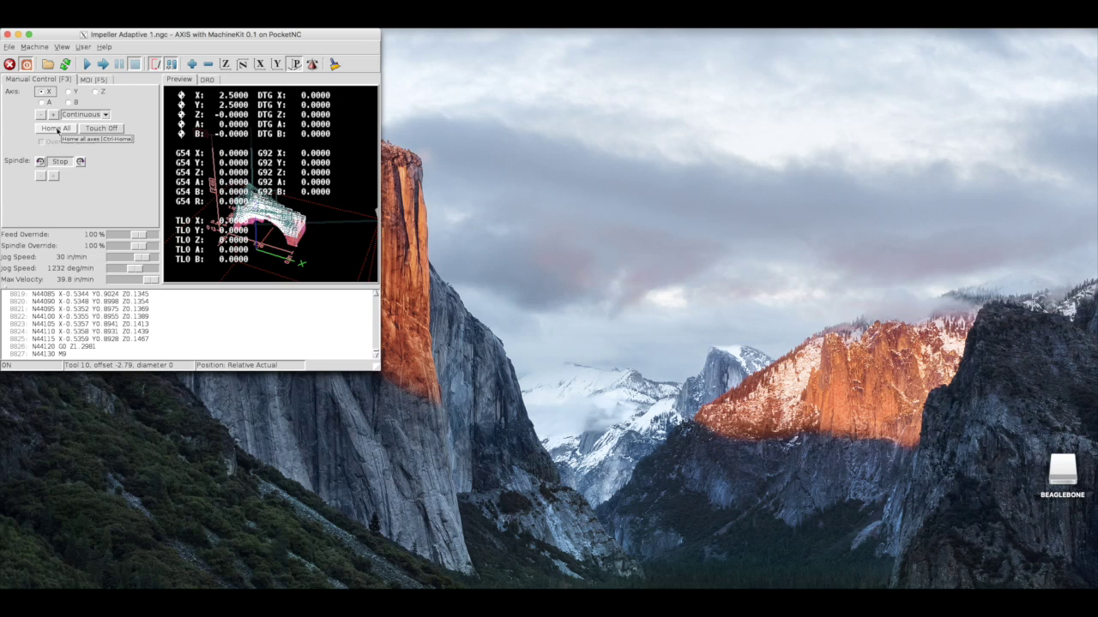
- Home all PocketNC axes, confirming the re-home warning
click(58, 130)
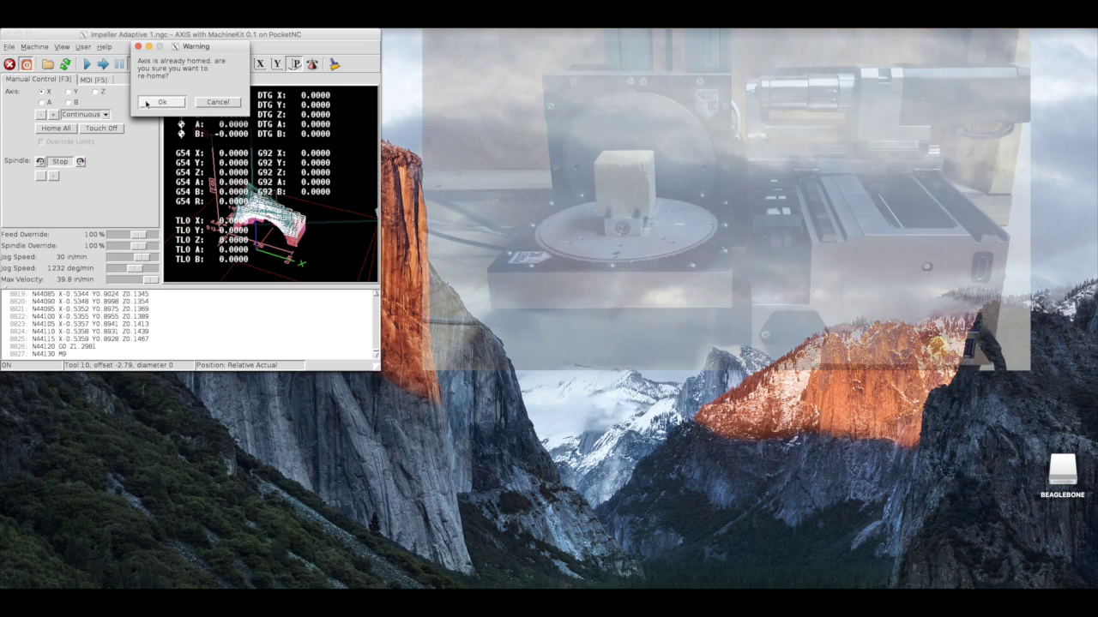
click(147, 107)
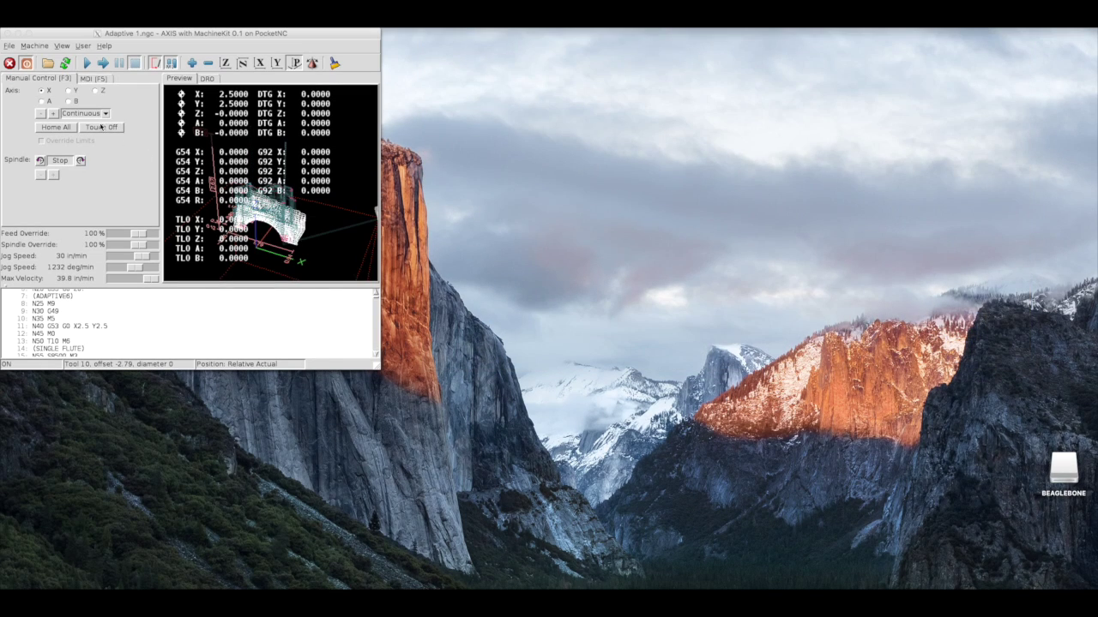
- Zero the P1 G54 work coordinate system from the Machine menu
click(33, 46)
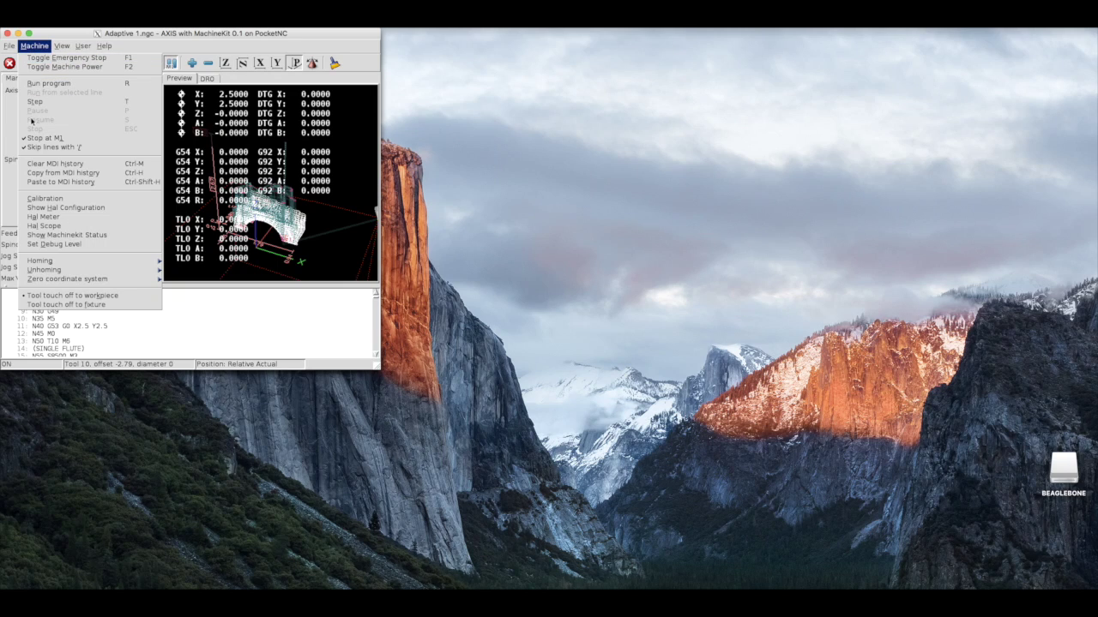
mouse_move(103, 279)
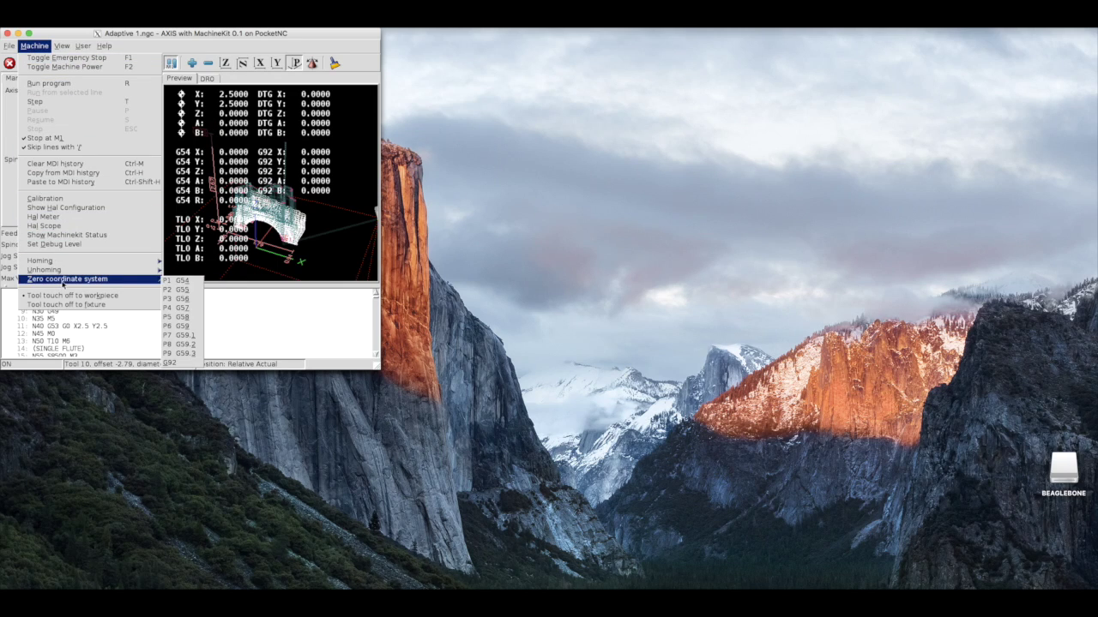
click(179, 290)
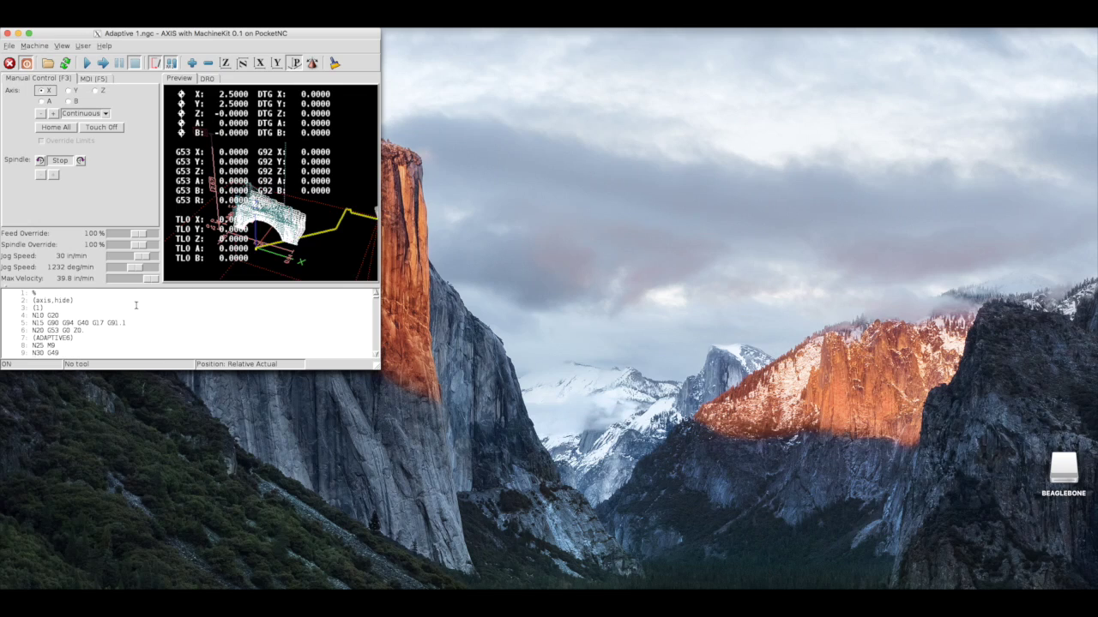
click(10, 47)
- Add tool 10 with Z offset -2.79 and diameter .125 to tool.tbl, save it, and quit the editor
click(19, 120)
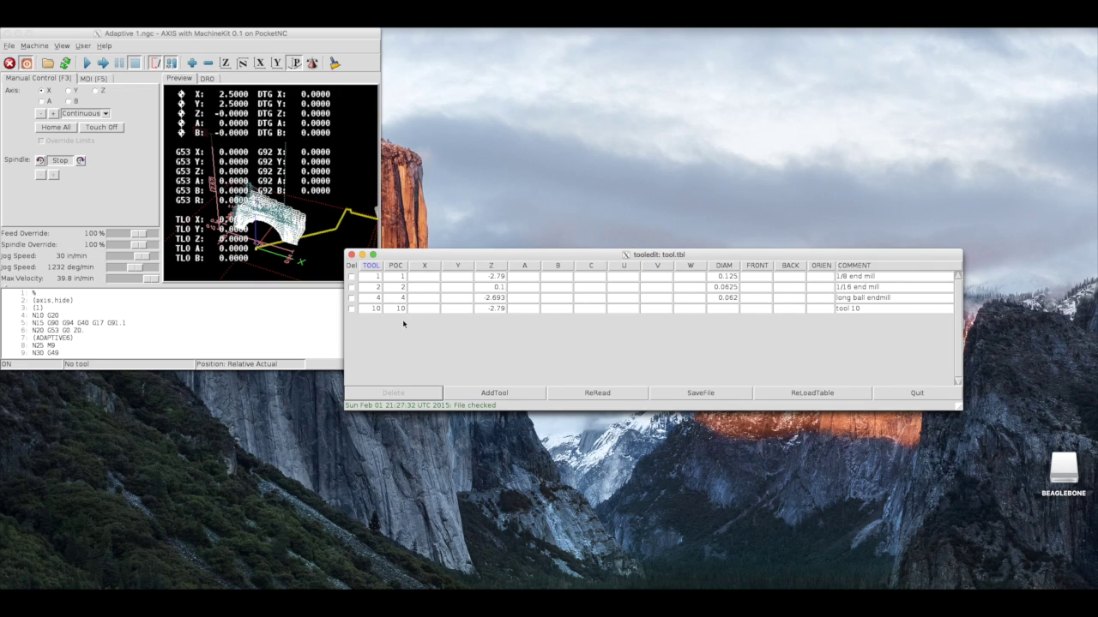
double_click(378, 308)
double_click(403, 309)
double_click(493, 308)
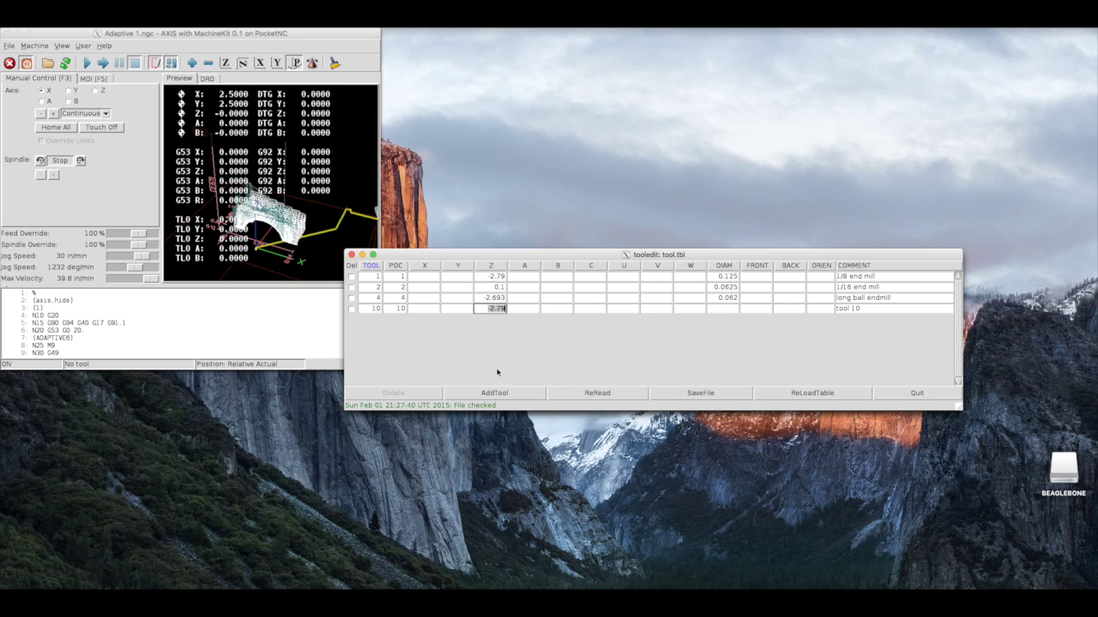
click(717, 309)
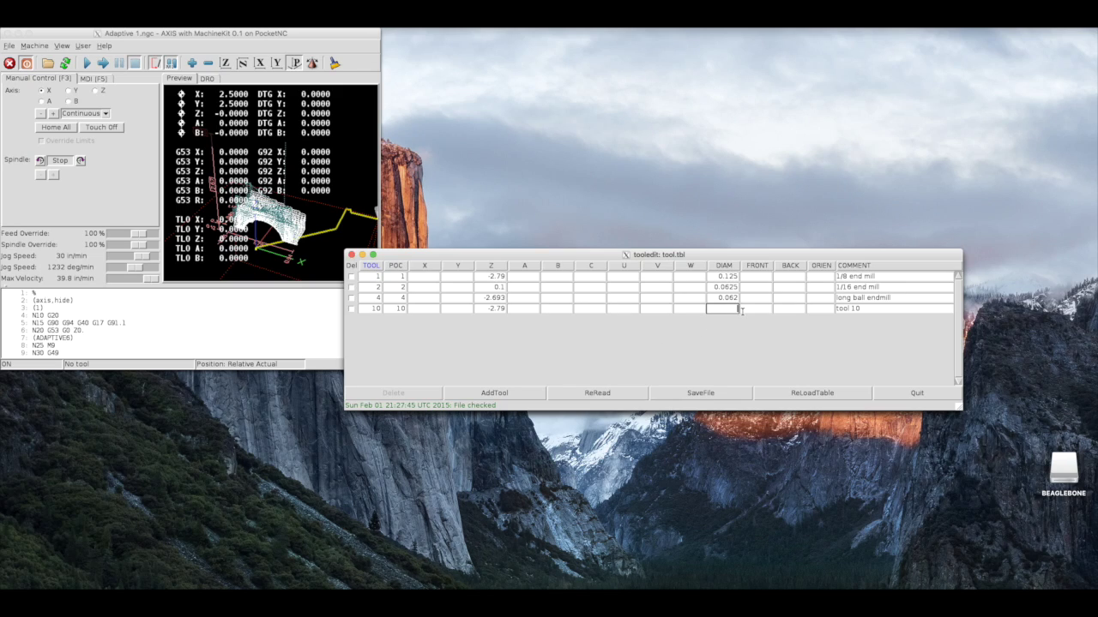
text(.125)
click(861, 309)
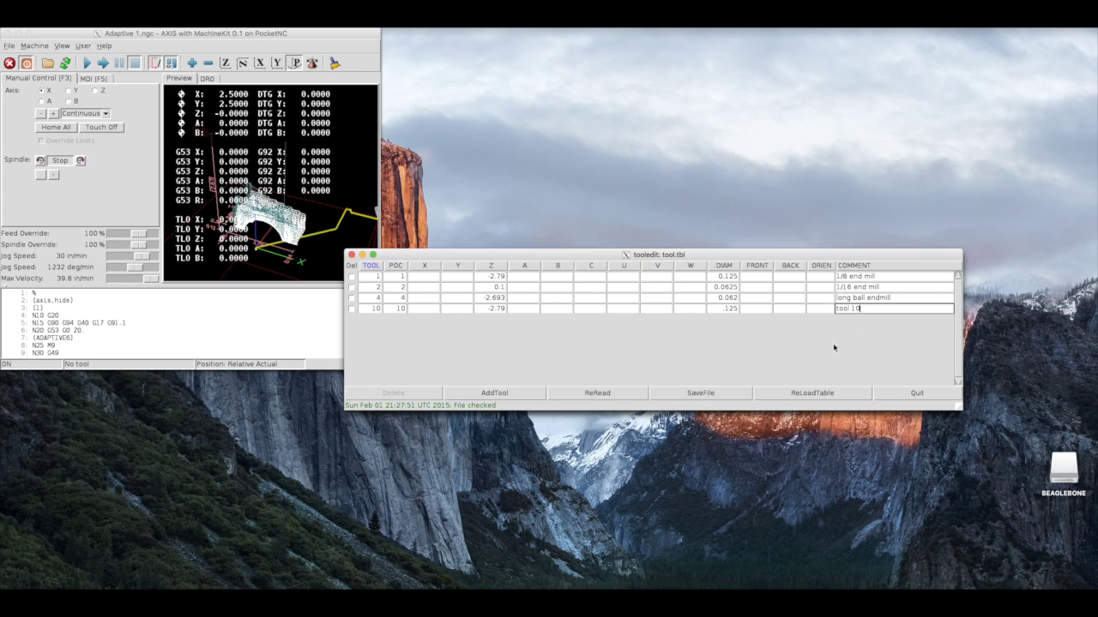
click(723, 395)
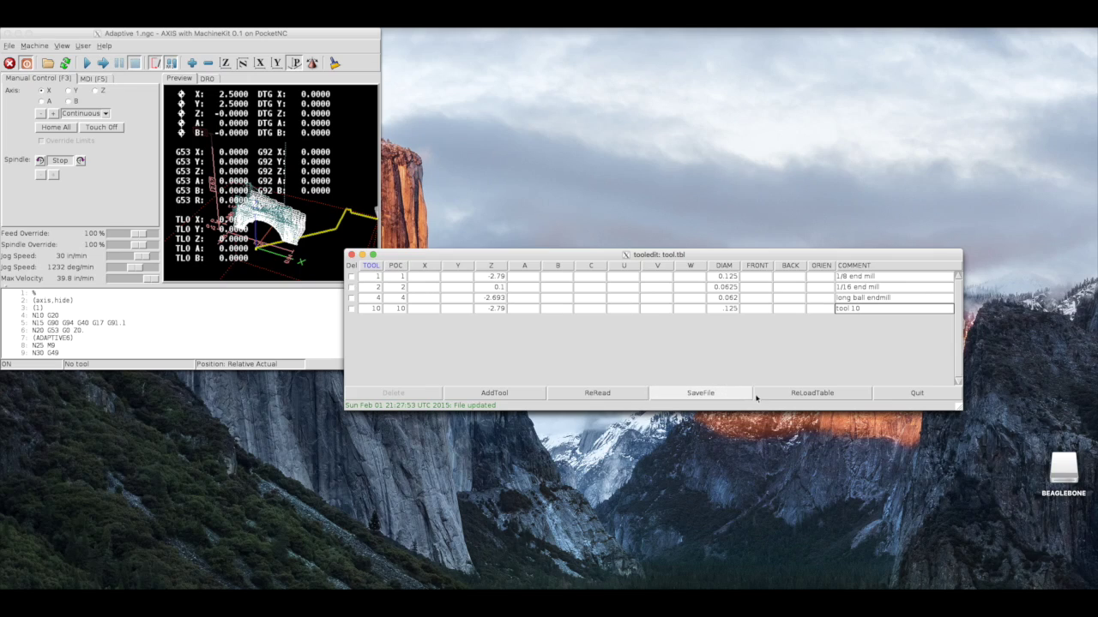
click(917, 395)
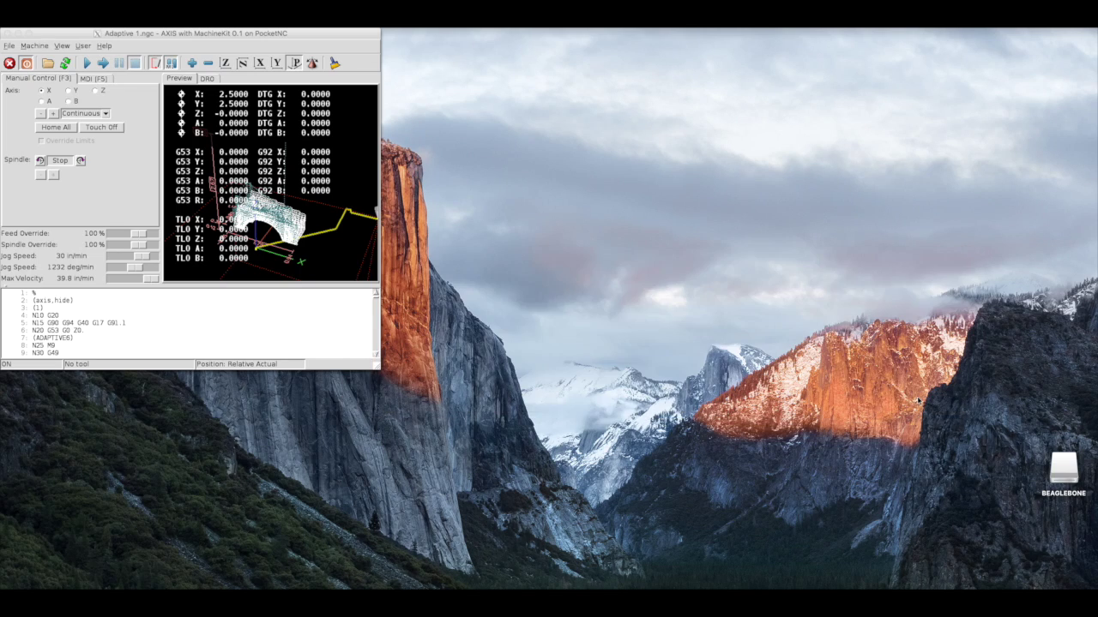
click(7, 45)
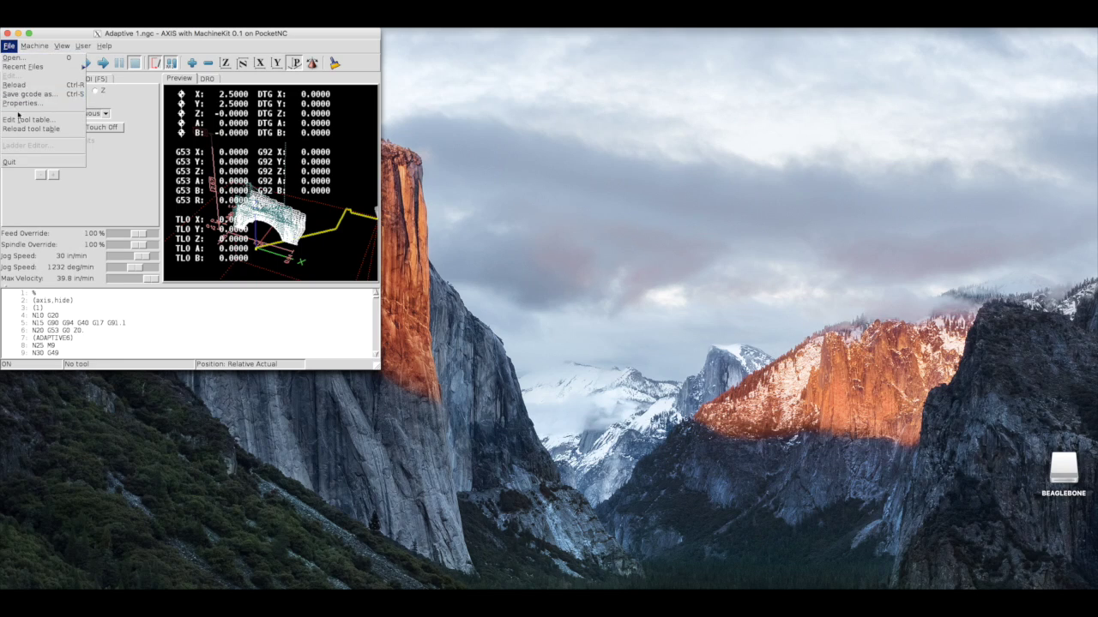
- Reload the tool table, then load Impeller Adaptive 1.ngc from /media/BEAGLEBONE
click(19, 129)
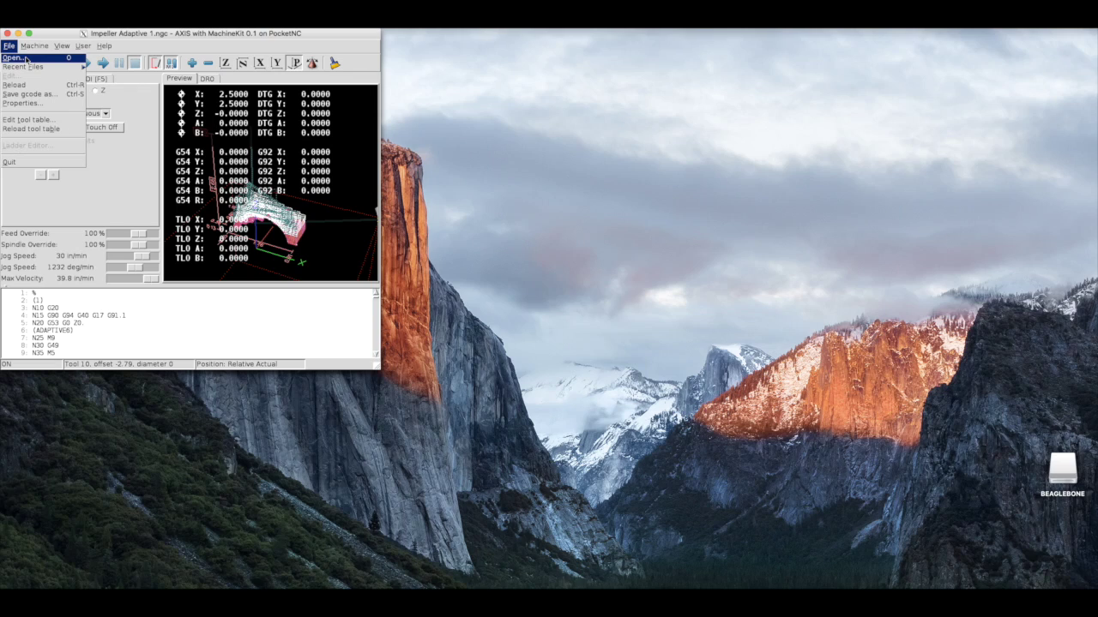
click(26, 58)
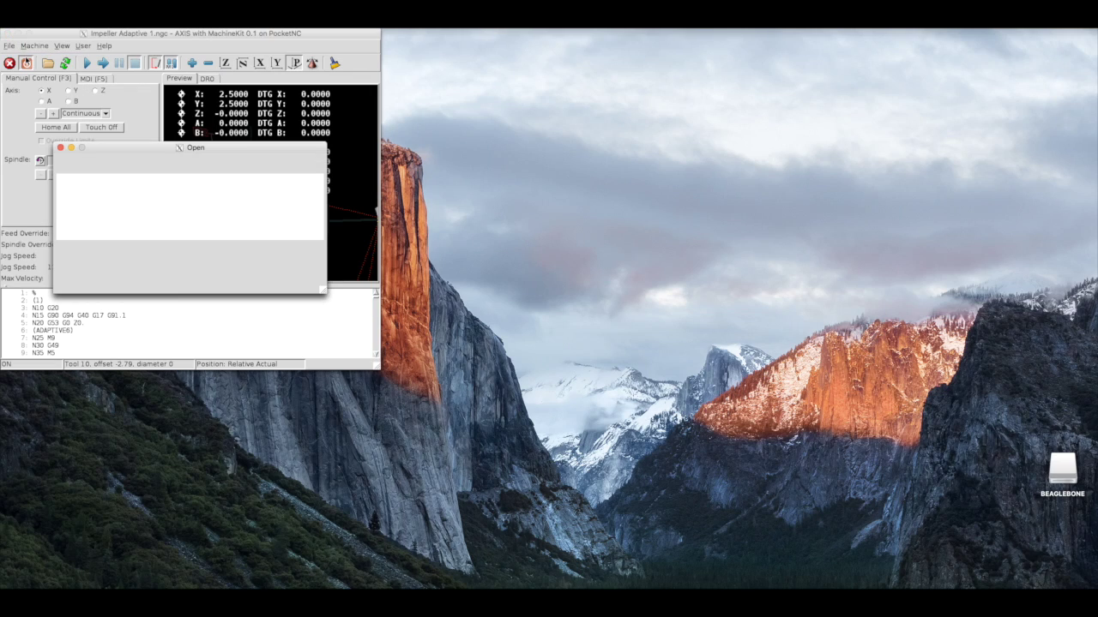
click(120, 162)
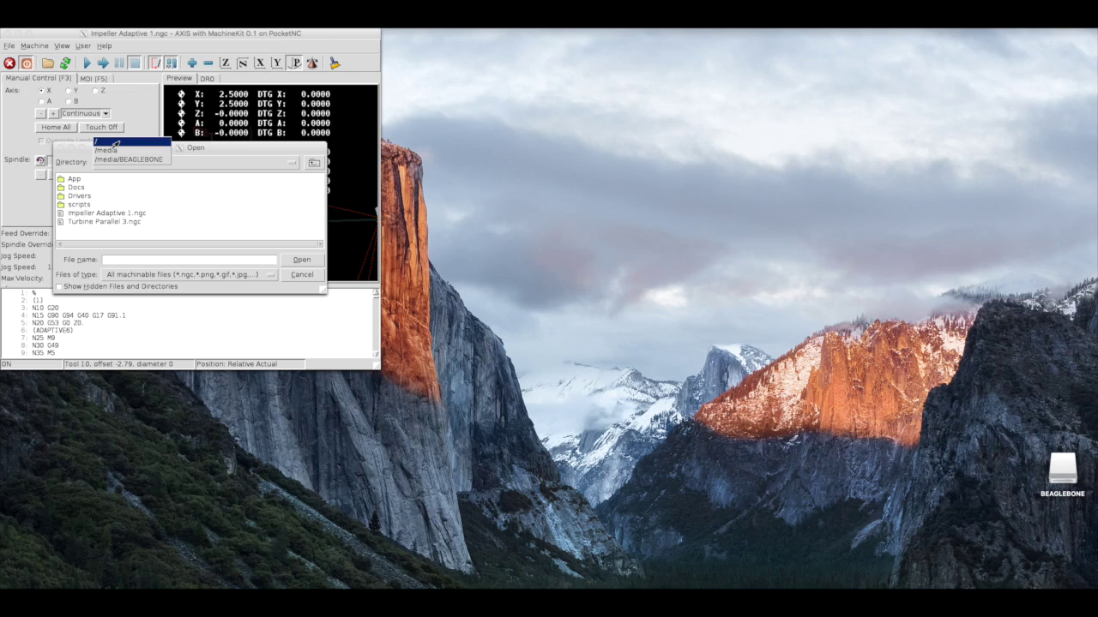
click(115, 143)
double_click(120, 179)
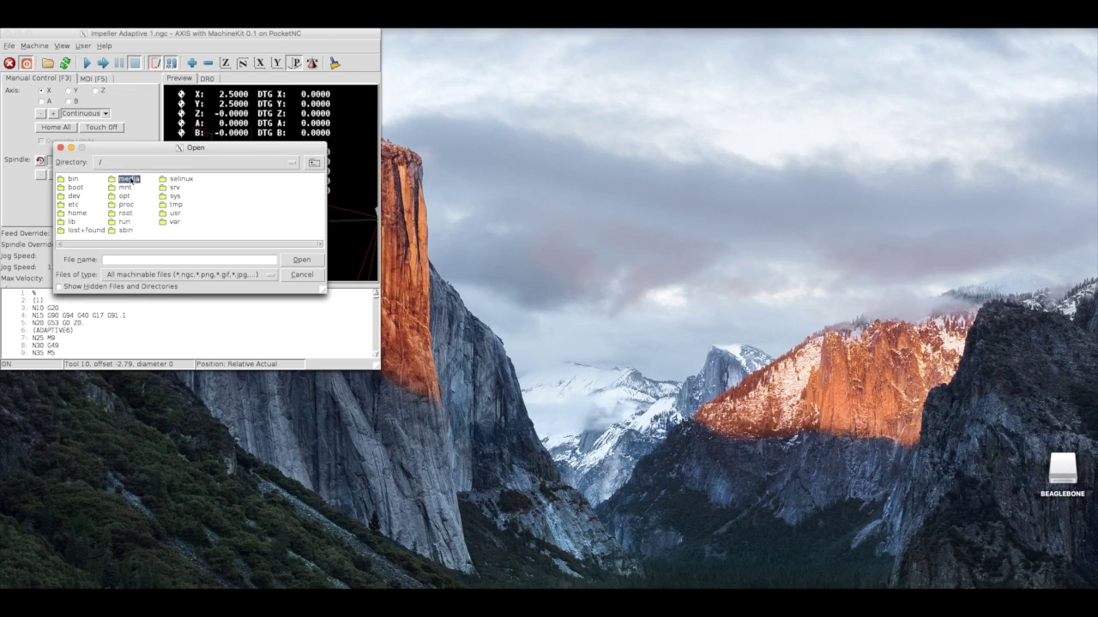
double_click(114, 180)
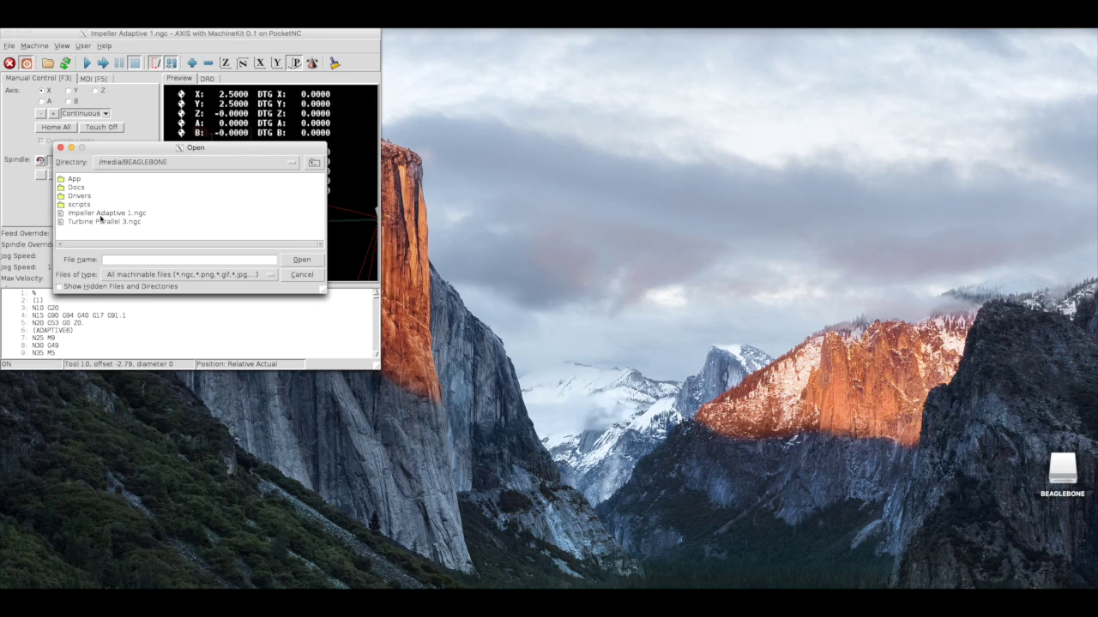
click(101, 214)
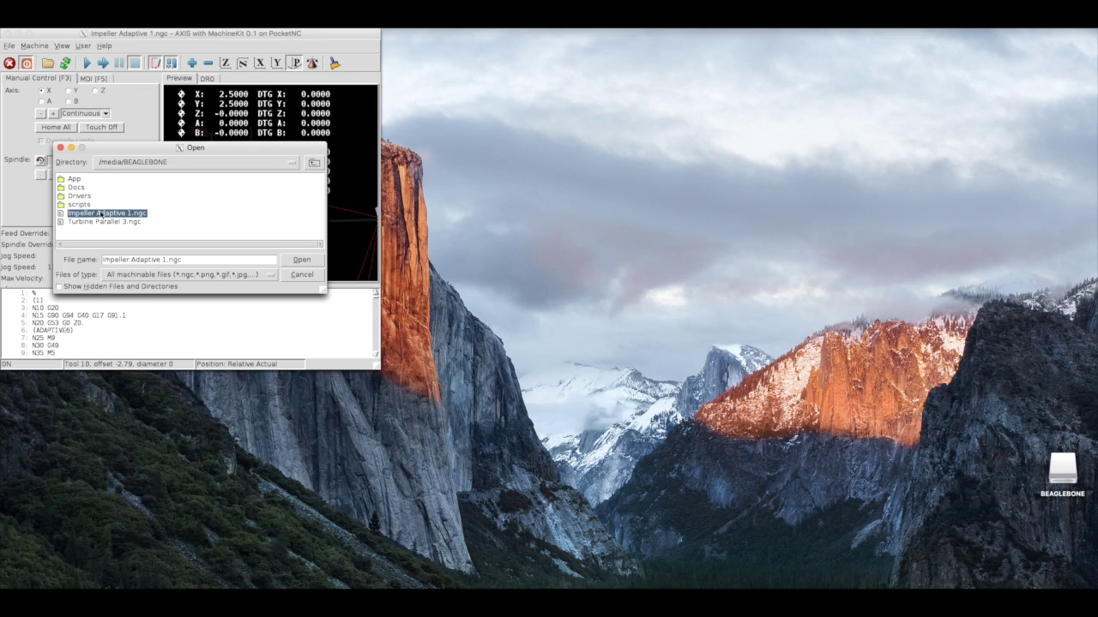
click(301, 259)
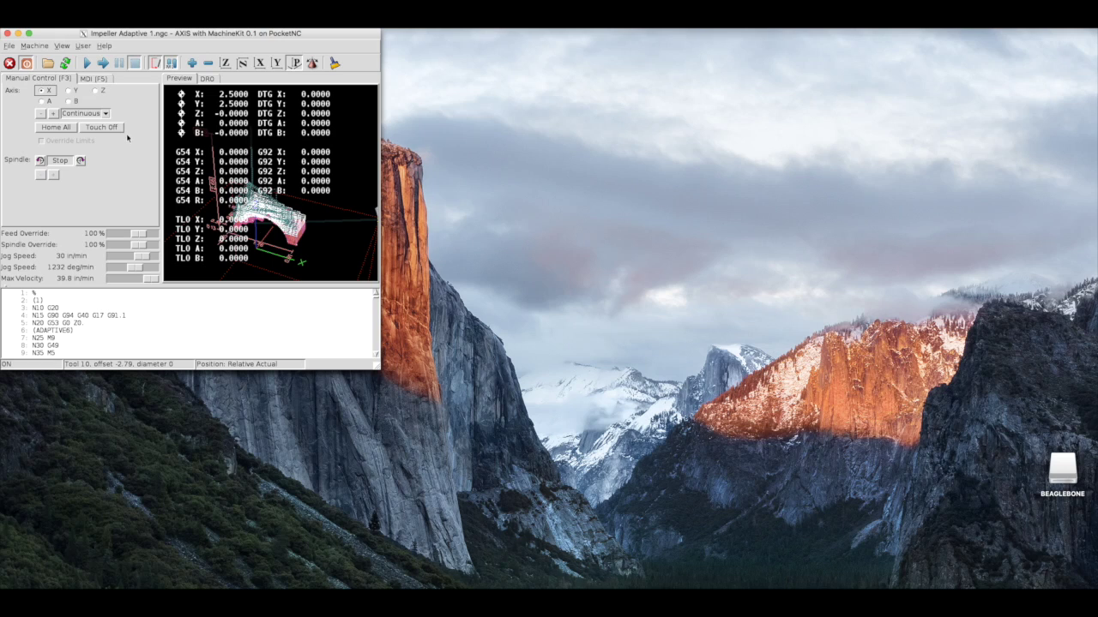
- Run the loaded impeller adaptive program on the PocketNC
click(87, 64)
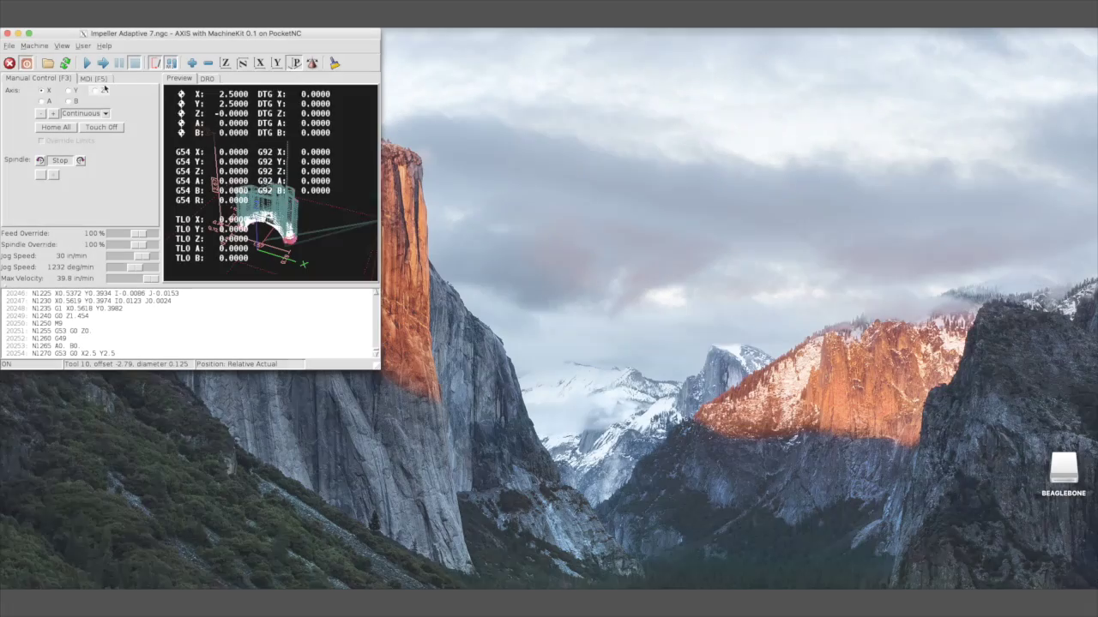
- Rapid the machine to X0 Y0.39 with the MDI command g90 g0 x0 y.39
key(F5)
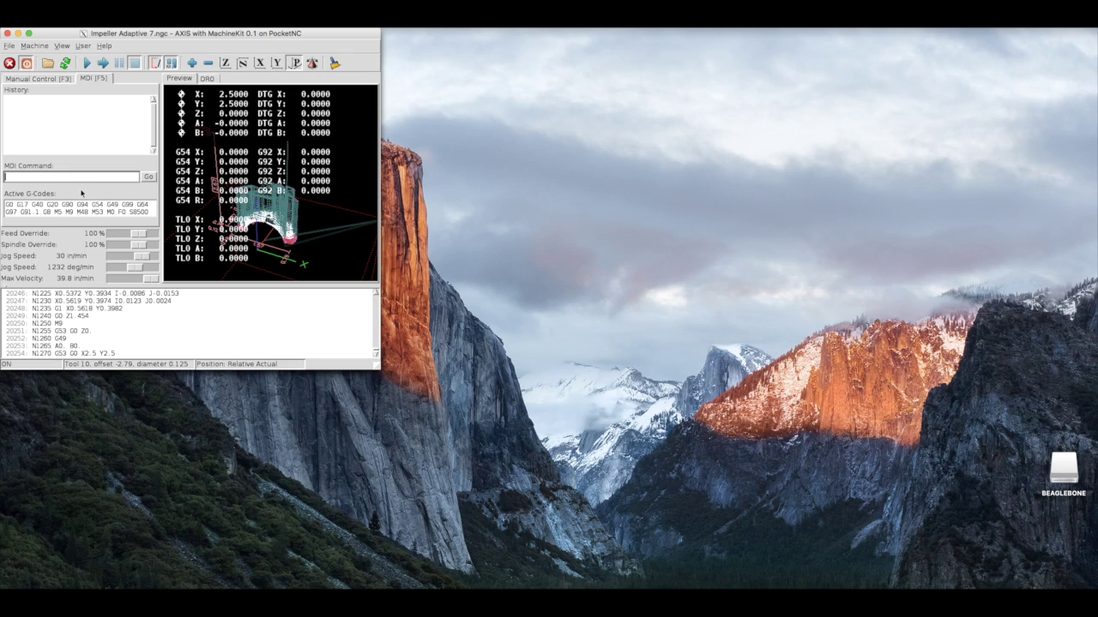
text(g90 g0 x0 y.39)
key(Return)
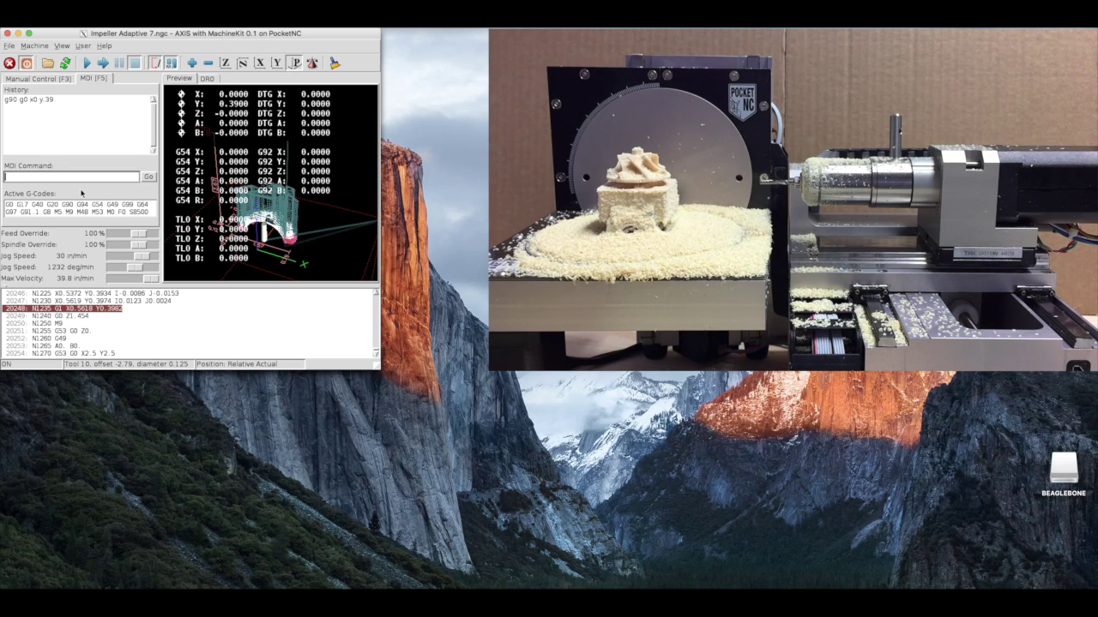
- Via MDI, apply tool 10 offset at Z.8, start the spindle at 8500 rpm, and run g01 b-3600 y.16 f1000
text(g43 h10 z.8)
key(Return)
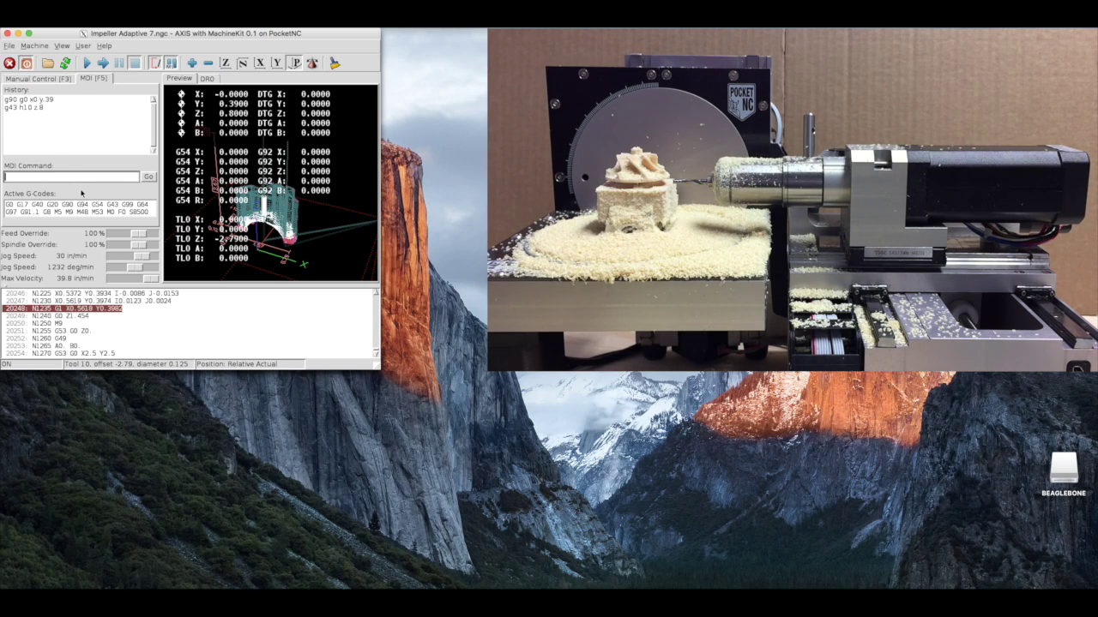
text(s85)
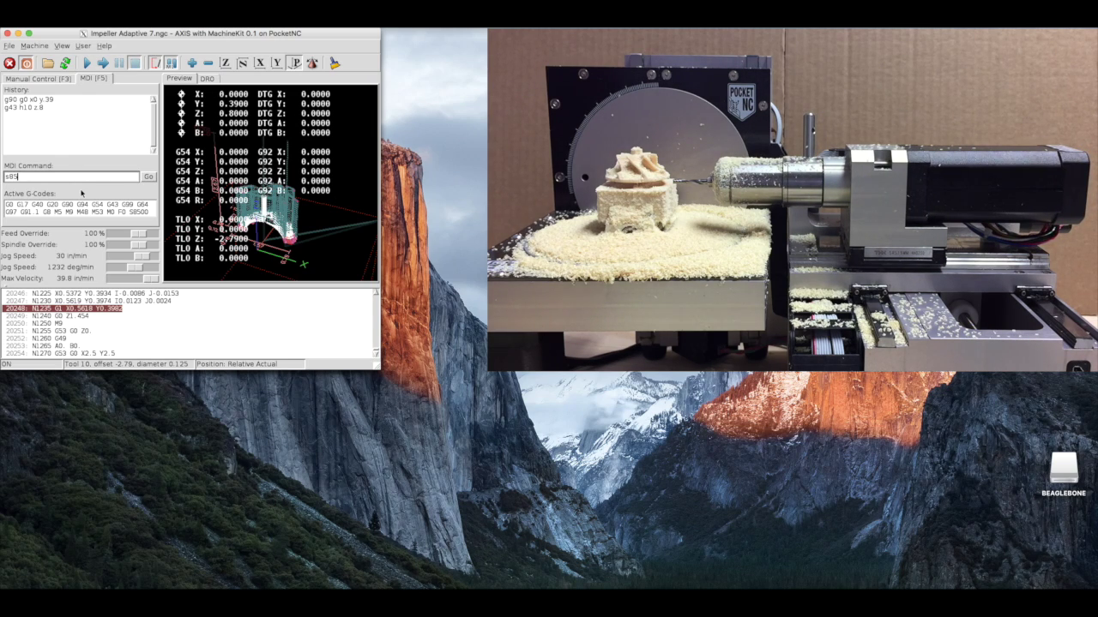
text(00 m3)
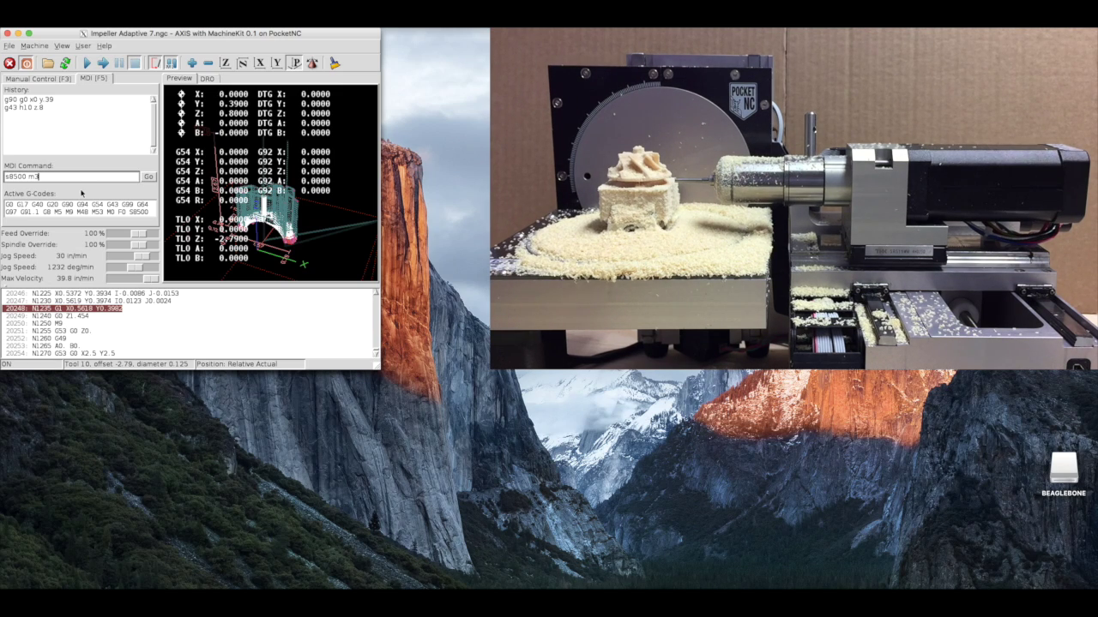
key(Return)
text(g01 b-3600)
text(y.16 f1000)
key(Return)
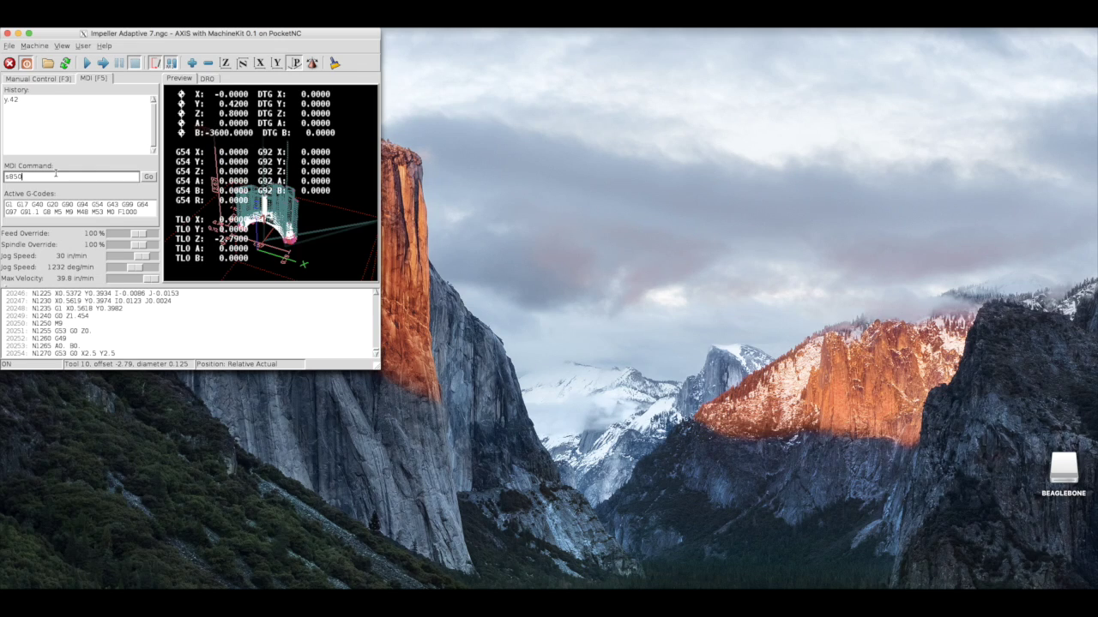
- Restart the spindle at 8500 rpm with the MDI command s8500m3
text(8500m3)
key(Return)
key(Return)
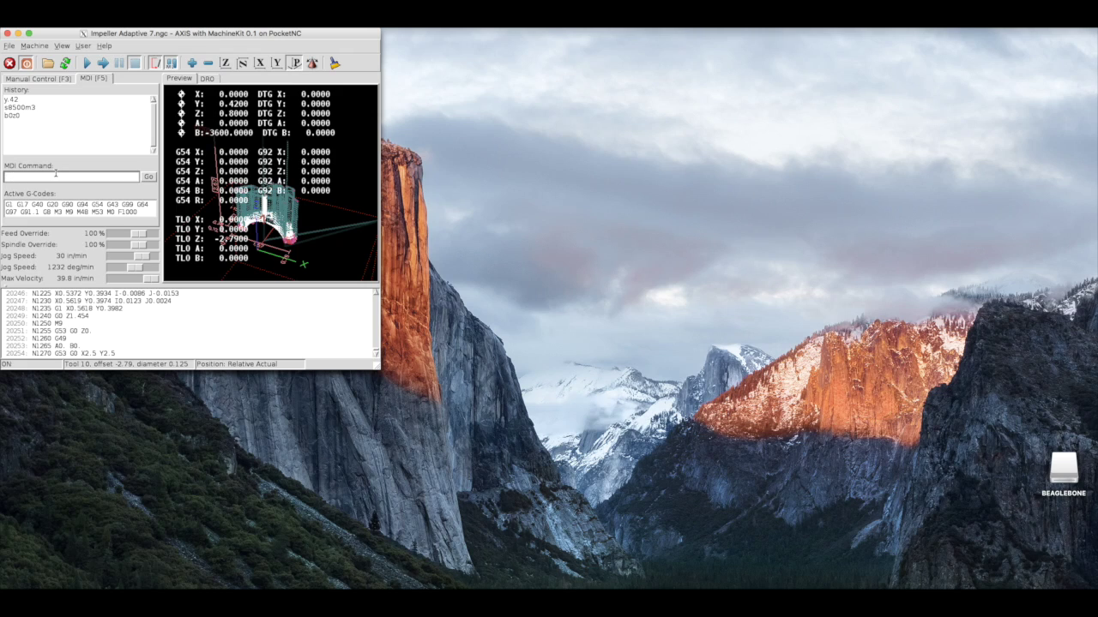